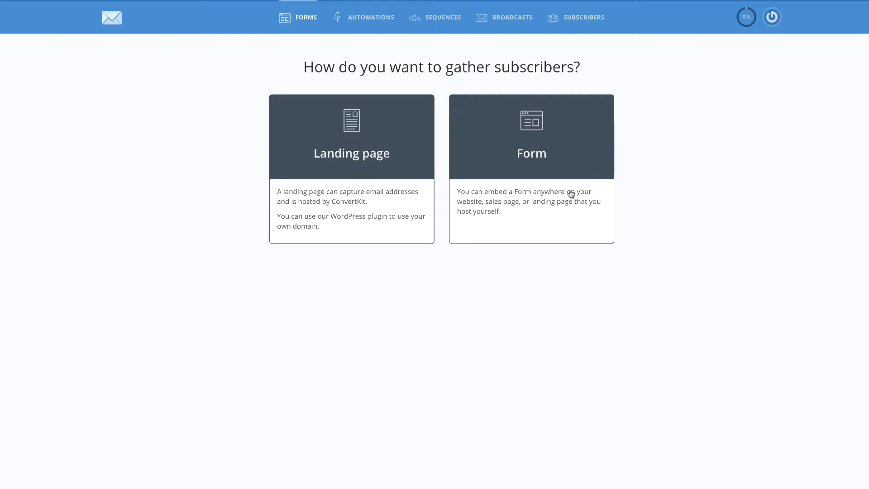
- Create a form for gathering subscribers, using the naked style with first name, email address and subscribe button in one row
left_click(546, 143)
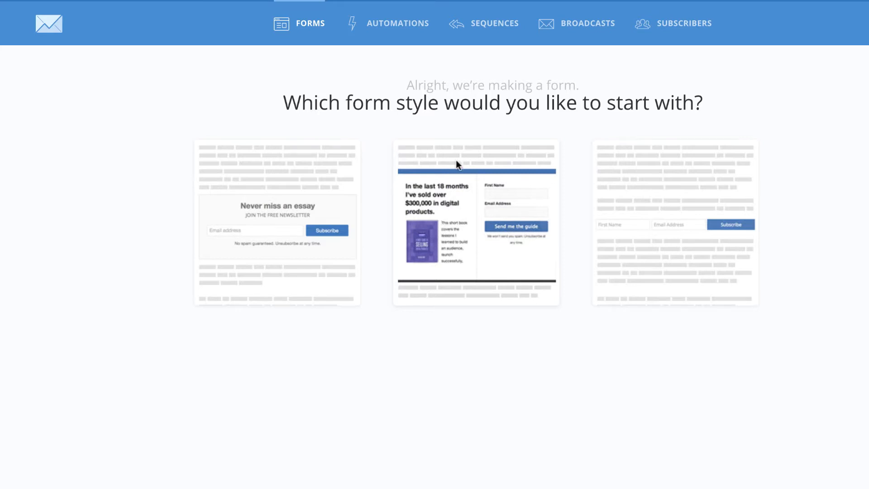
left_click(685, 199)
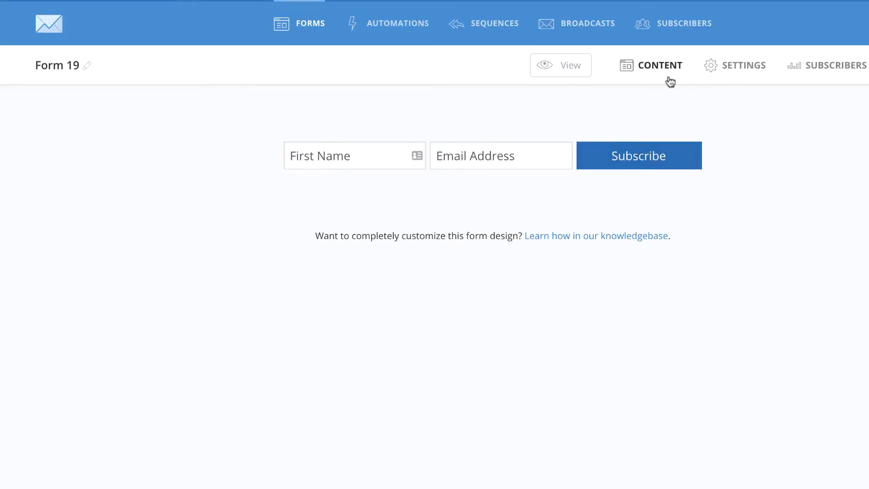
- Open the form's main settings and examine the success message shown when a visitor subscribes
left_click(739, 68)
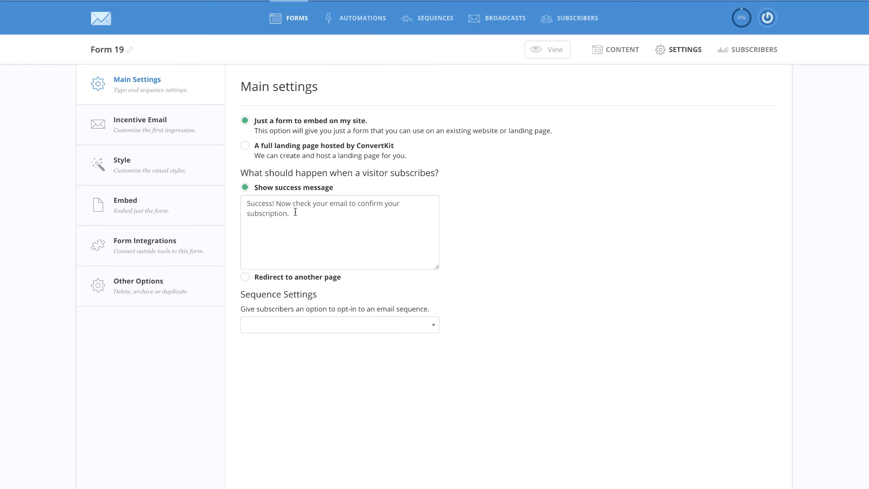
triple_click(281, 211)
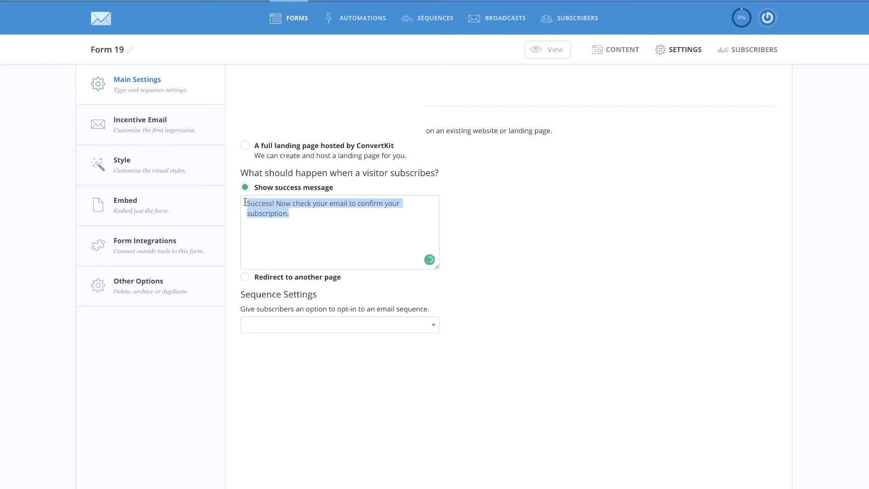
left_click(321, 225)
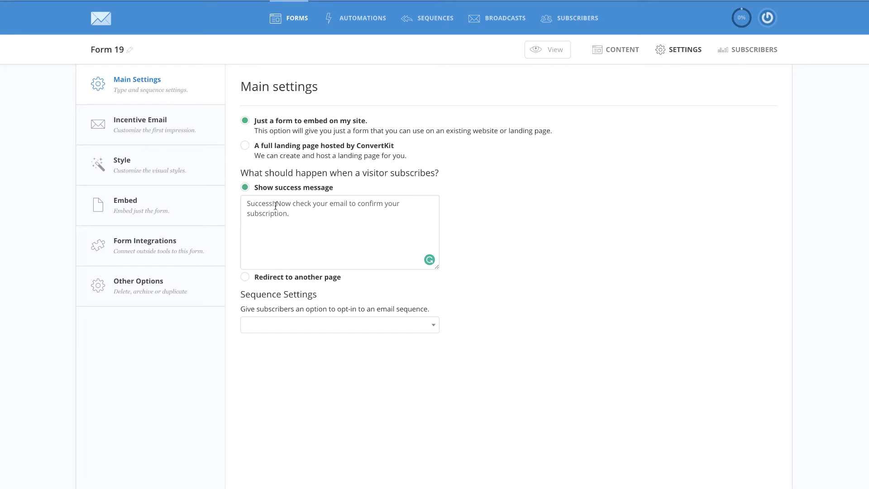
key("ctrl+a")
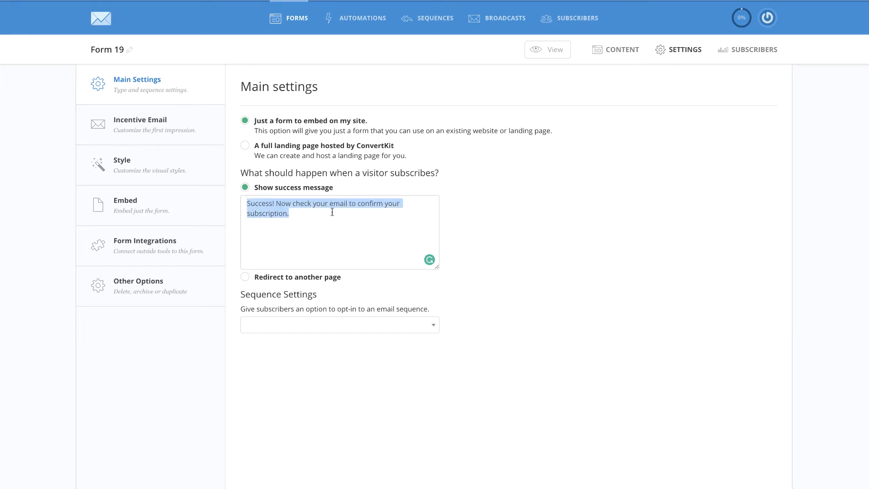
left_click(296, 213)
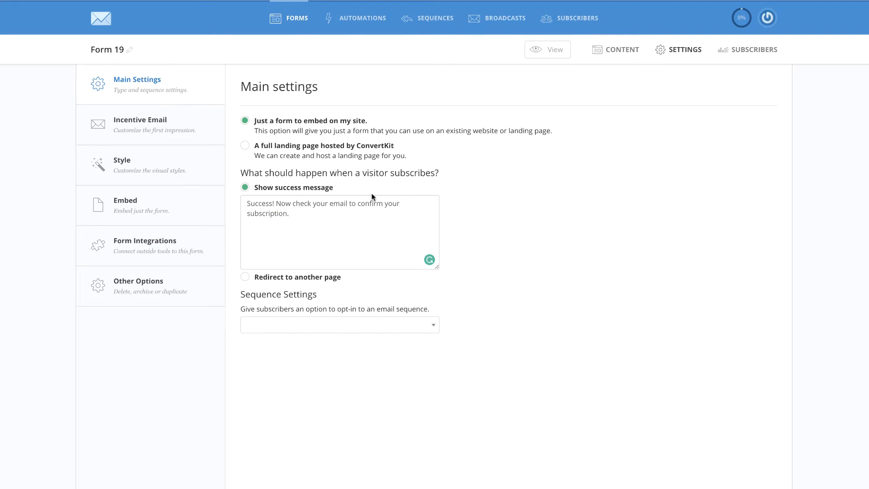
- Open the incentive email settings and check the sending addresses available for the confirmation email
left_click(183, 128)
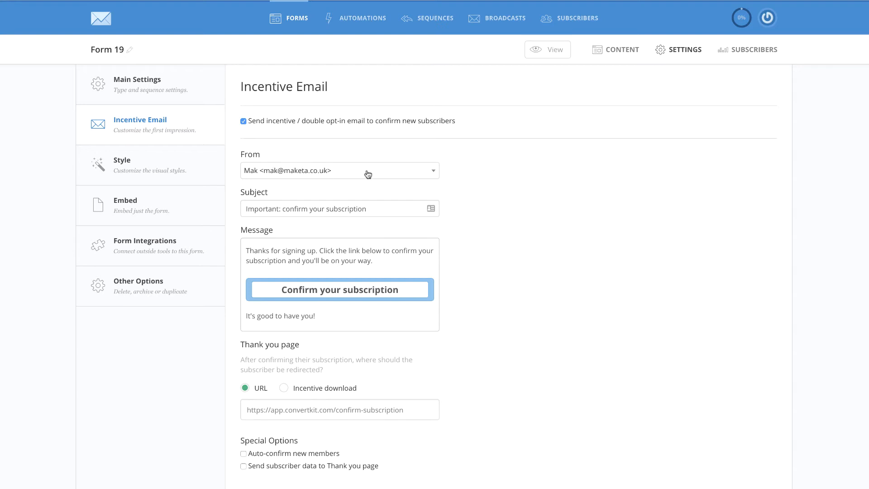
left_click(307, 175)
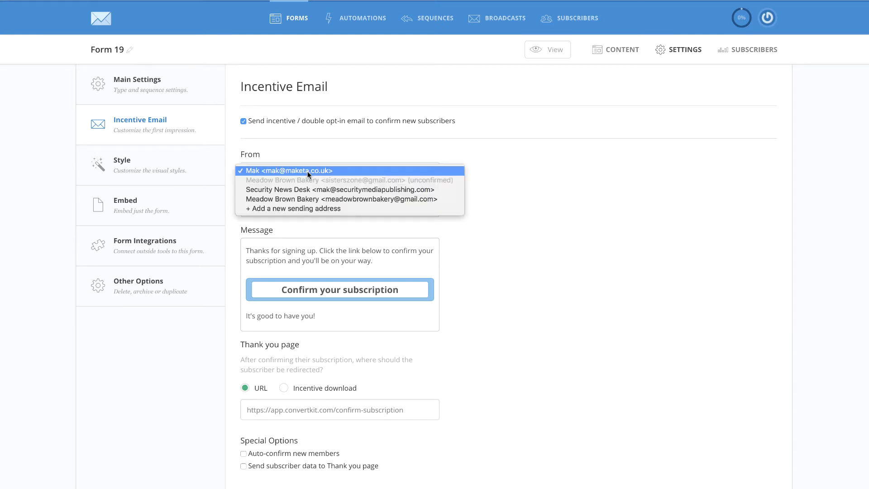
left_click(353, 147)
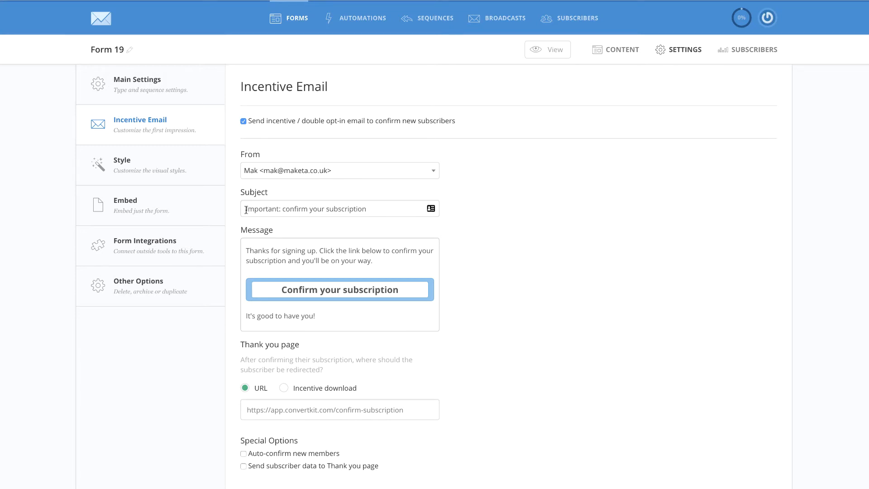
- Examine the incentive email's subject line and the text of its confirmation button
left_click(369, 208)
left_click_drag(369, 209, 310, 211)
left_click(283, 211, "shift")
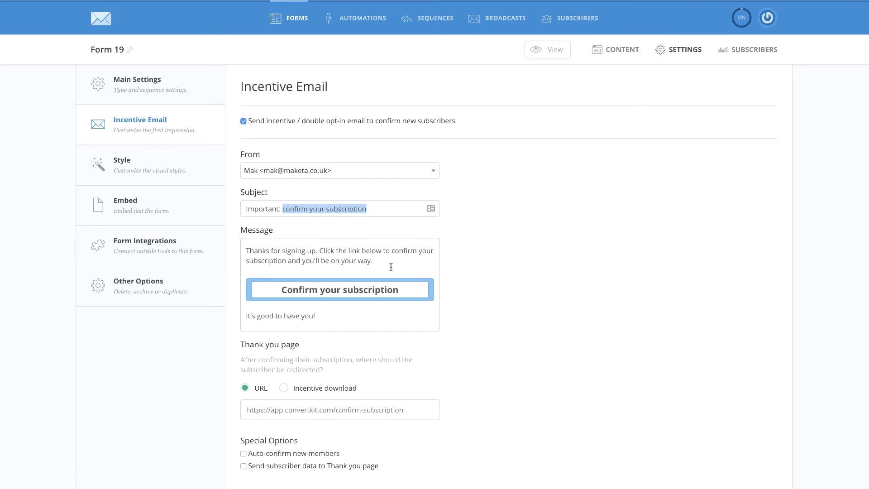
left_click_drag(400, 290, 277, 293)
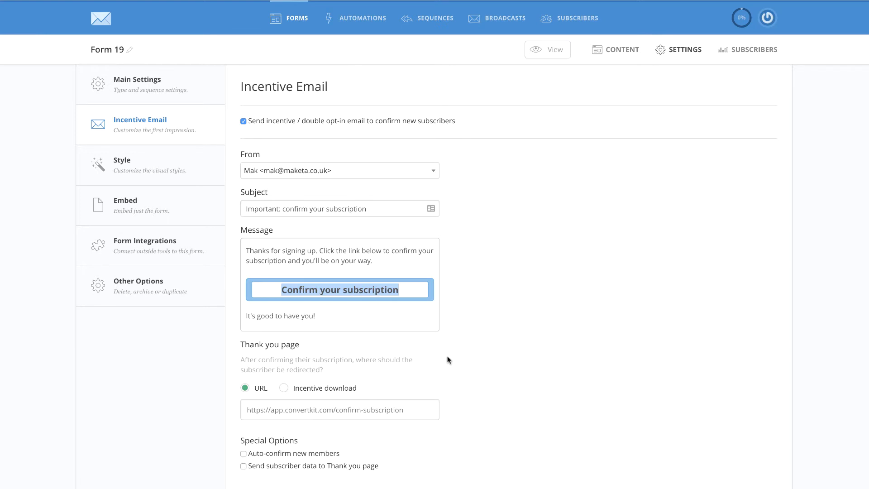
left_click(460, 356)
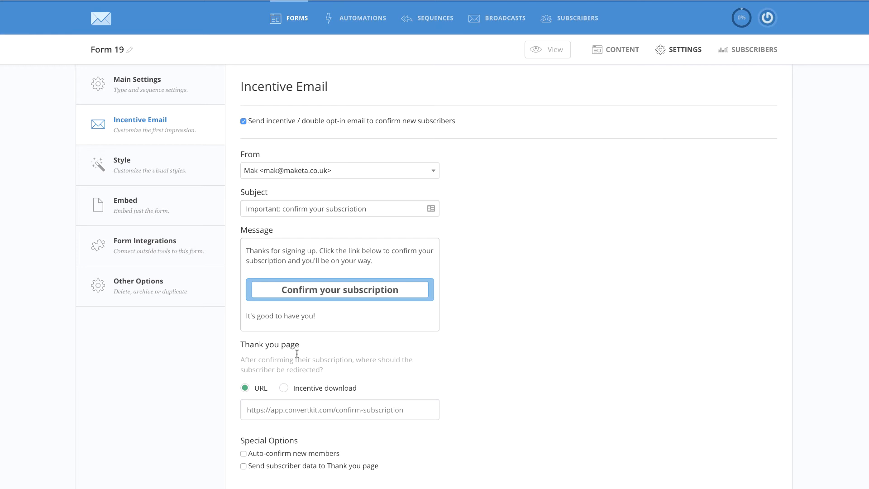
- Try the Incentive download option for the thank you page, and return it to URL
left_click(249, 409)
left_click(285, 389)
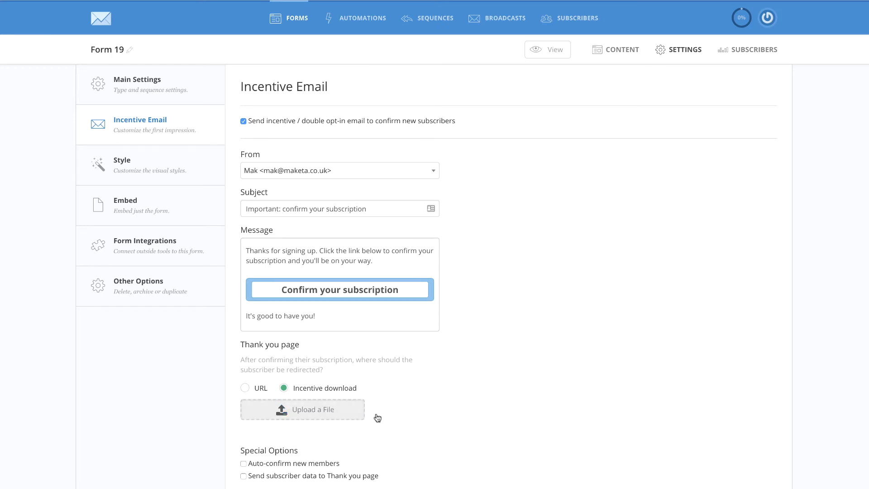
left_click(244, 389)
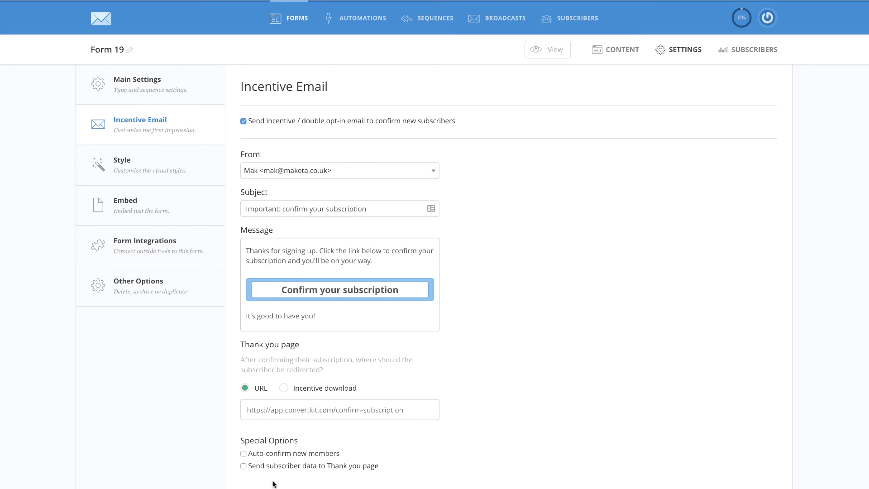
- Enable Auto-confirm new members for the incentive email, and set the form style to Minimal
left_click(244, 454)
left_click(179, 172)
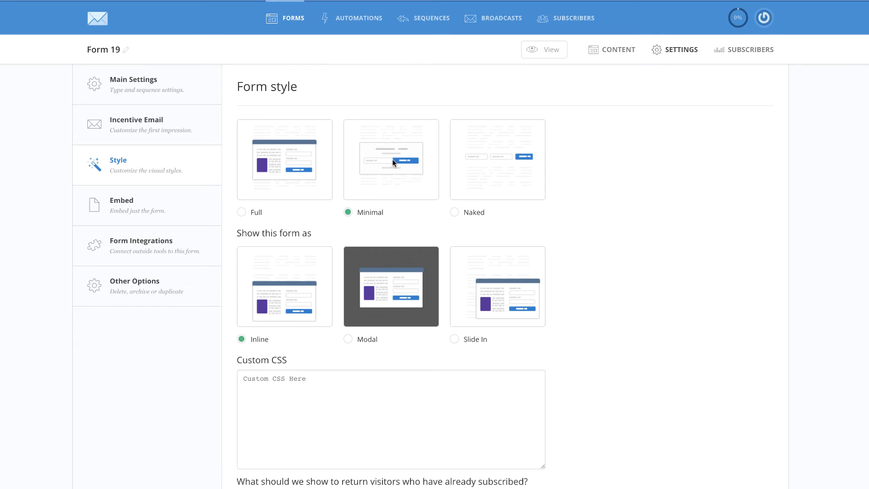
- Review the form's embed options for JavaScript, raw HTML and WordPress
left_click(183, 211)
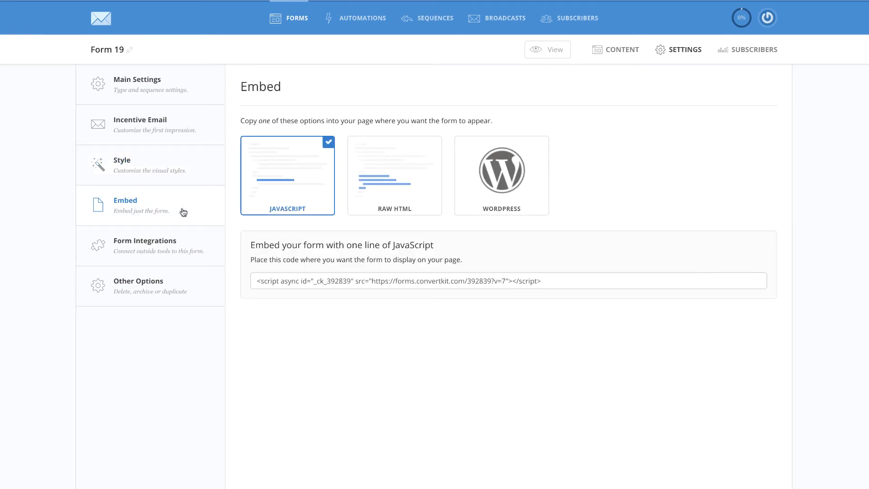
left_click_drag(547, 281, 252, 283)
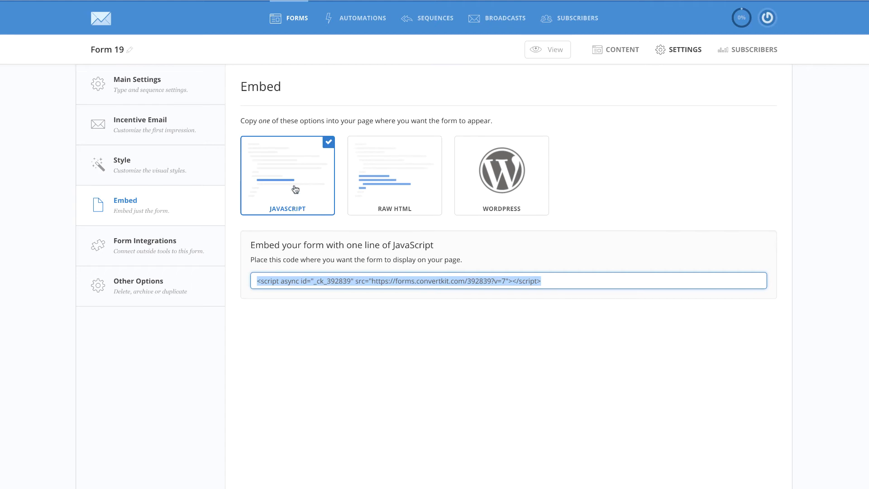
left_click(409, 172)
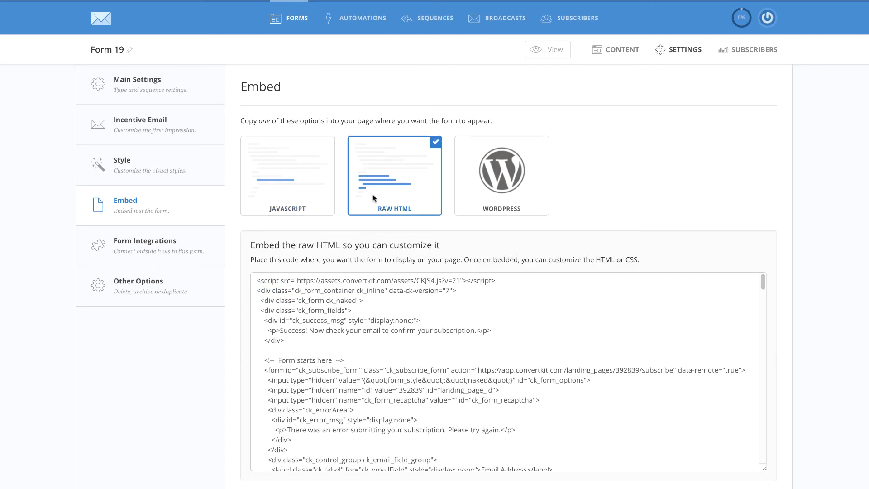
left_click(516, 181)
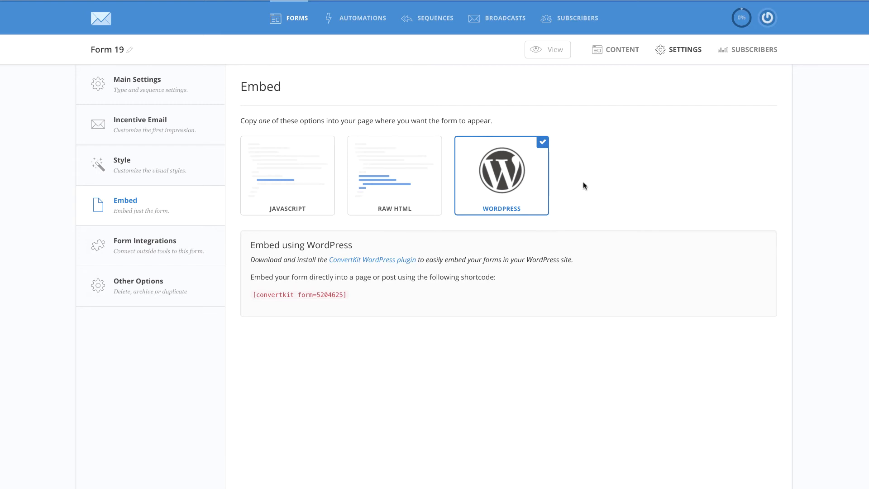
- Review the form's integrations and its options for duplicating, archiving or deleting it
left_click(189, 252)
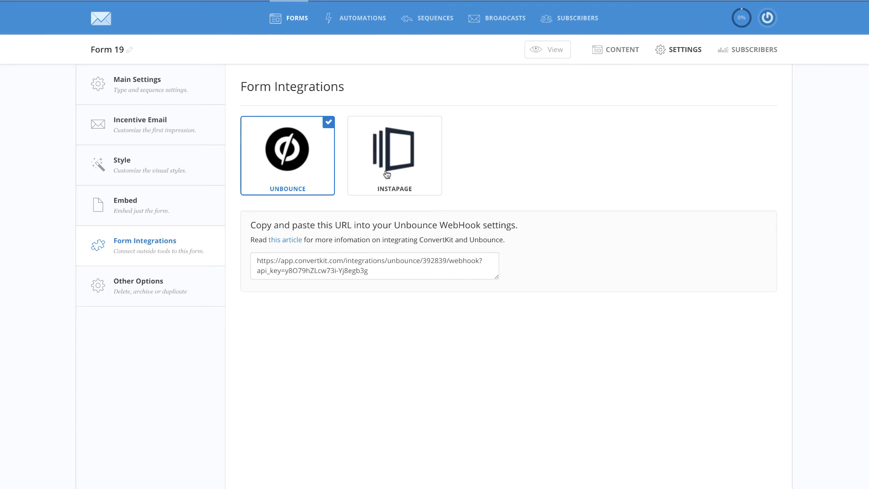
left_click(198, 289)
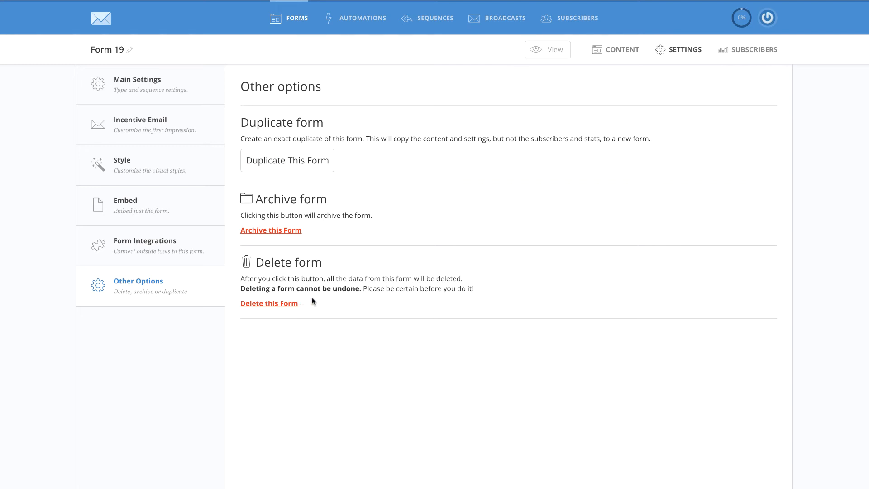
- Rename the form as CK ONE and save it
left_click(130, 50)
type("CK ONE")
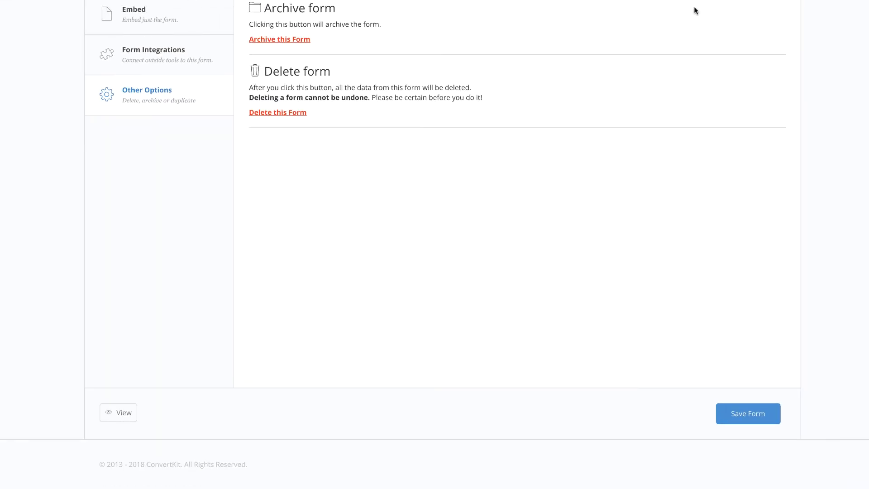
left_click(746, 418)
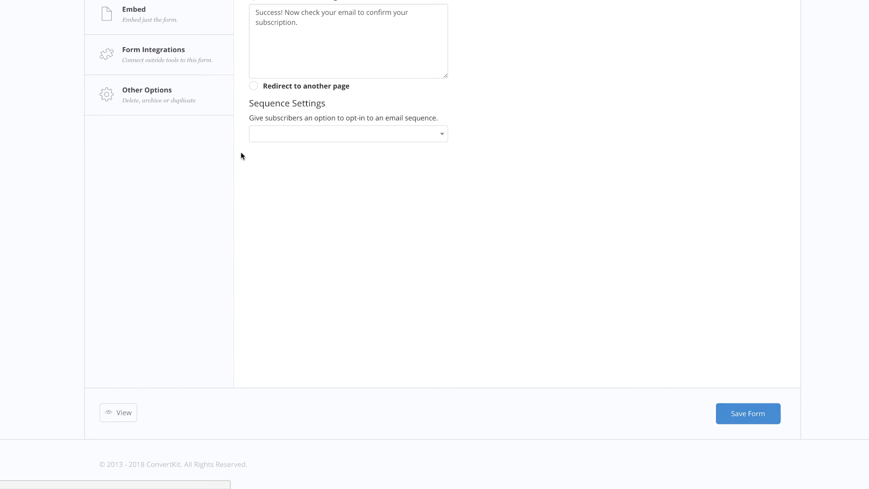
- Preview the saved CK ONE form with its headline, and open its subscriber statistics
left_click(124, 413)
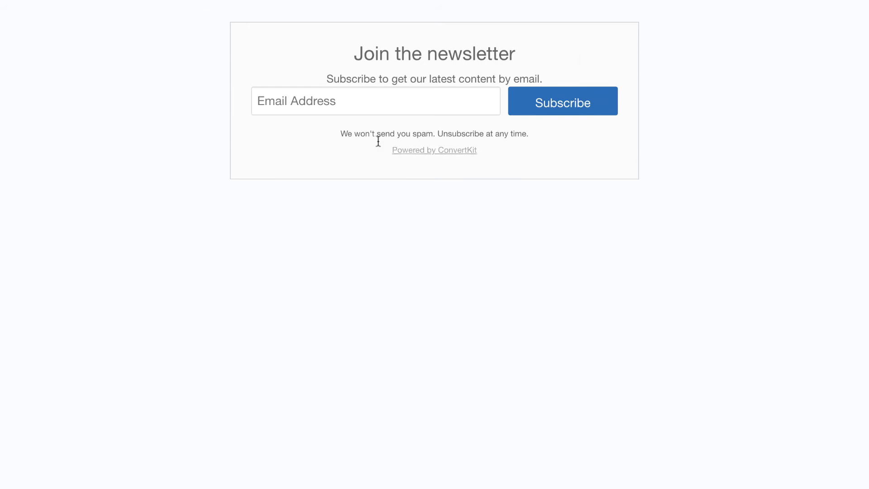
left_click_drag(361, 52, 516, 52)
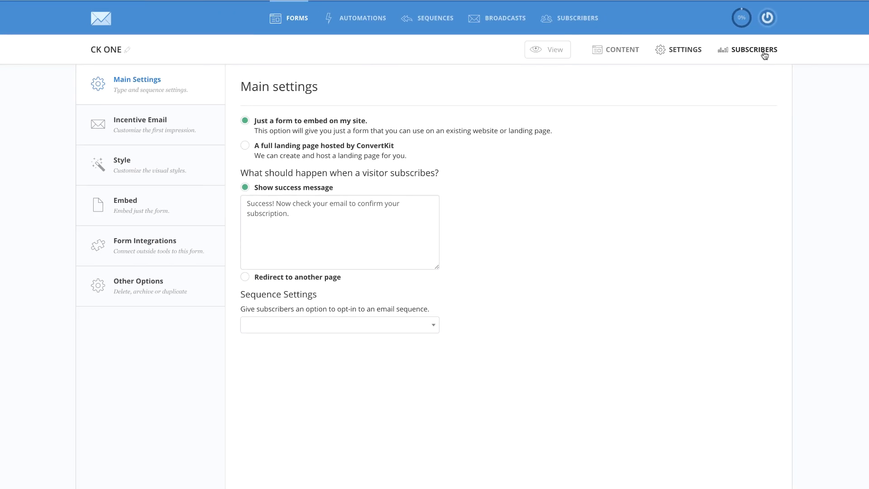
left_click(760, 51)
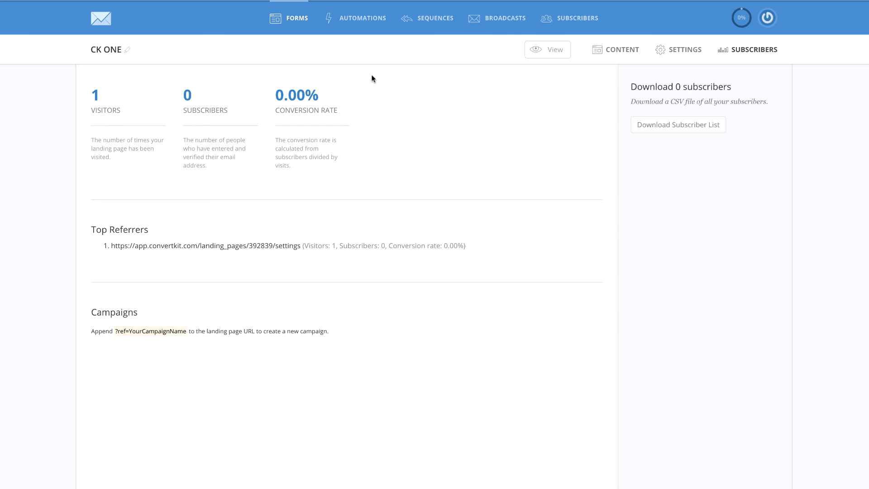
- Find the FREE WP COURSE form in the list of all forms and open its subscriber statistics
left_click(296, 19)
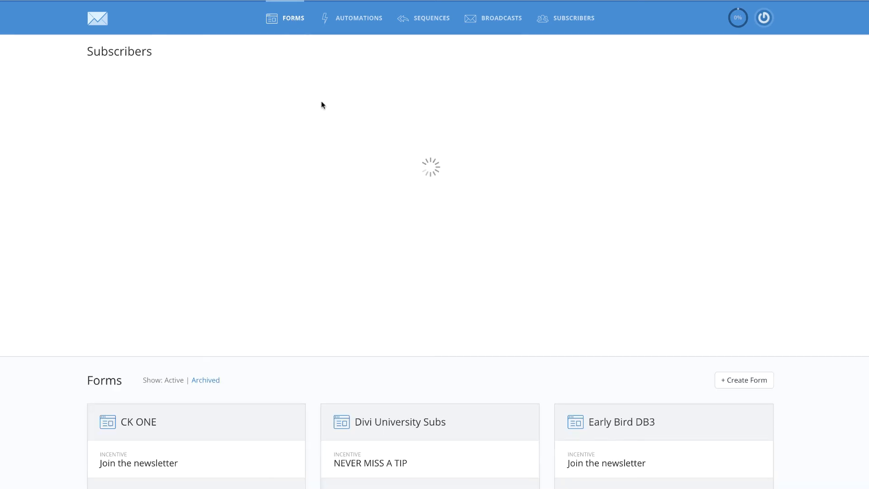
scroll(424, 332, "down", 1)
scroll(423, 332, "down", 2)
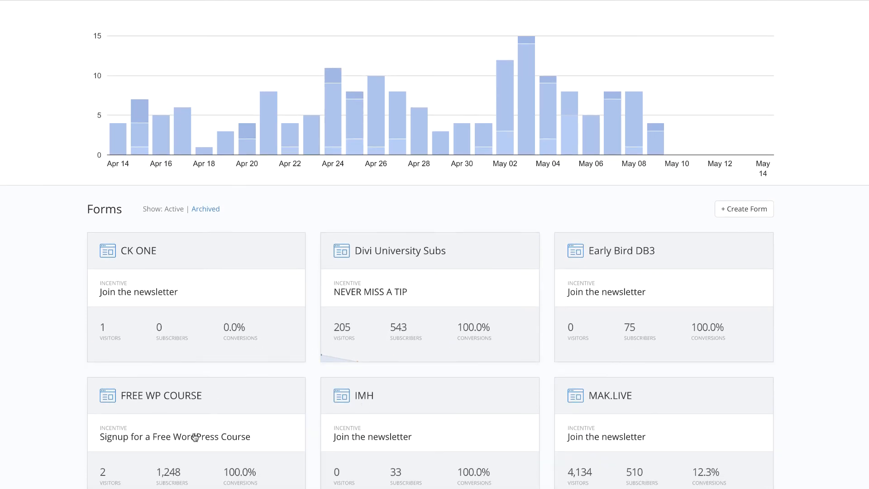
left_click(164, 398)
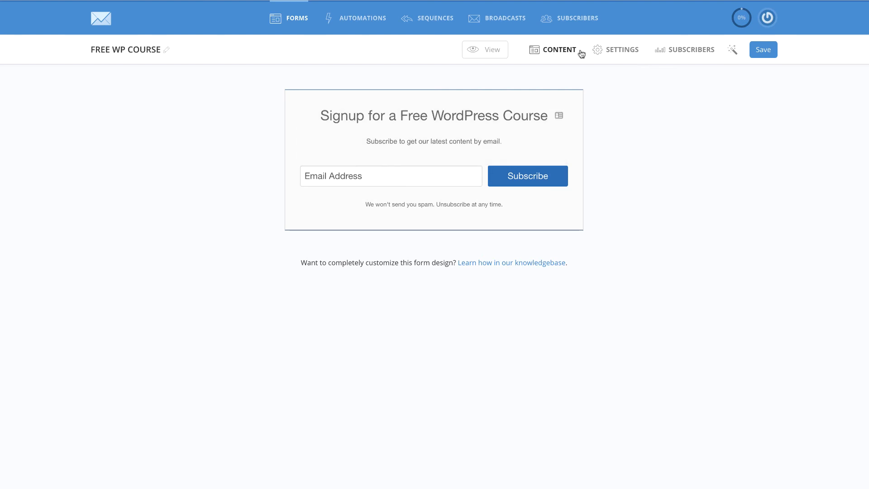
left_click(685, 54)
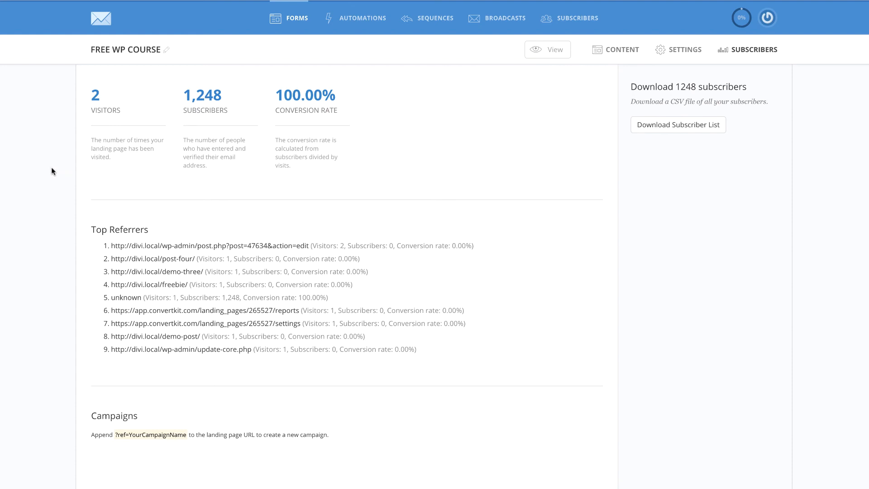
- Open the FREE WP COURSE subscriber list, filter it by Cancelled Subscribers, and return to the main dashboard
left_click(215, 103)
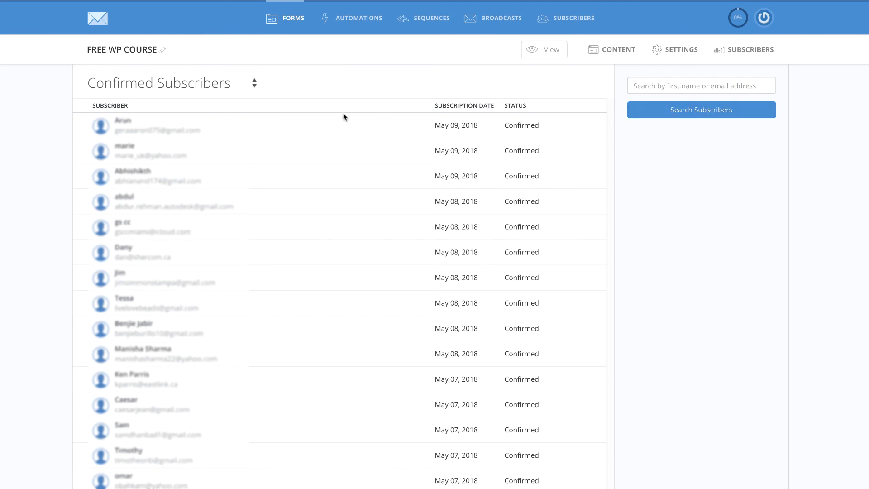
left_click(254, 83)
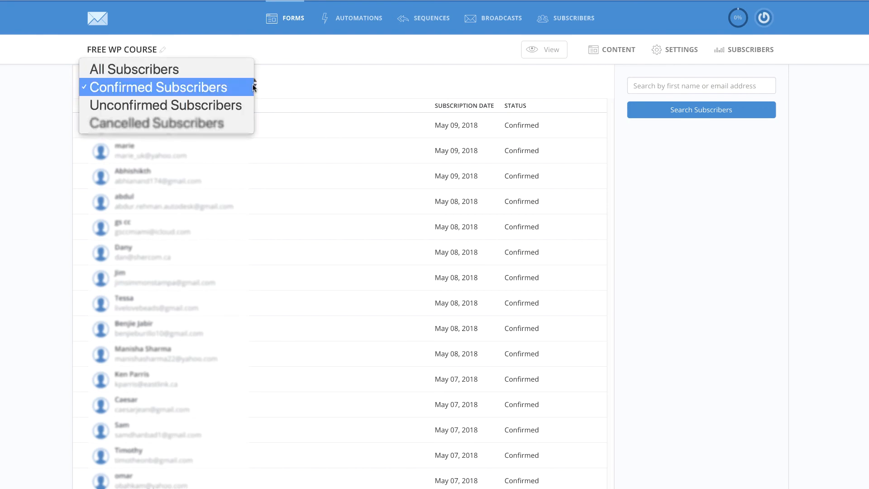
left_click(212, 126)
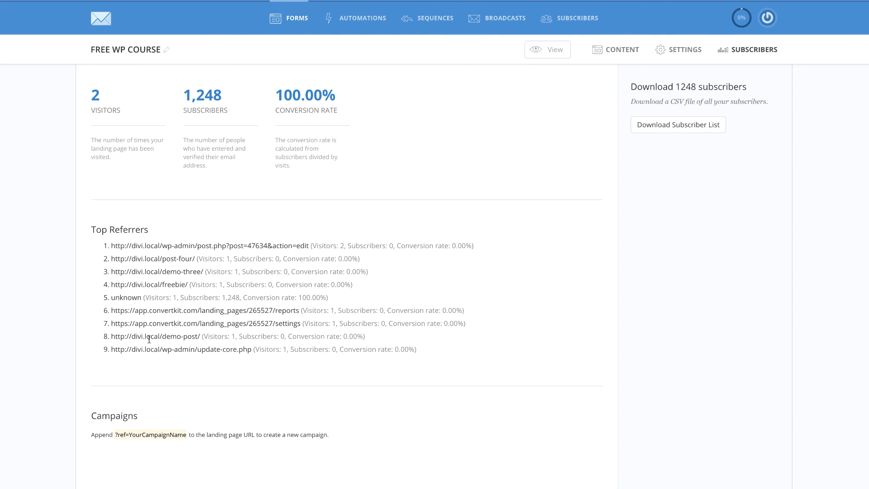
left_click(102, 21)
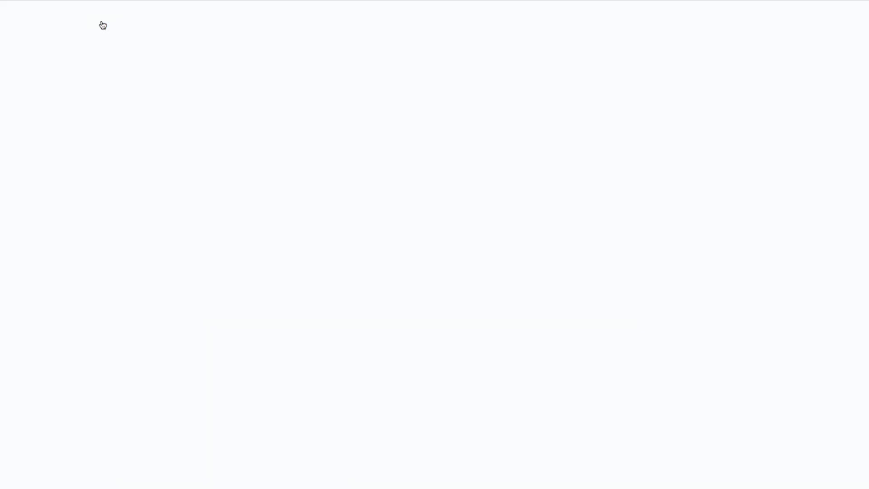
- Open the CK ONE form, set its button color to orange e68600 in the form styles, and save the form
scroll(15, 310, "down", 1)
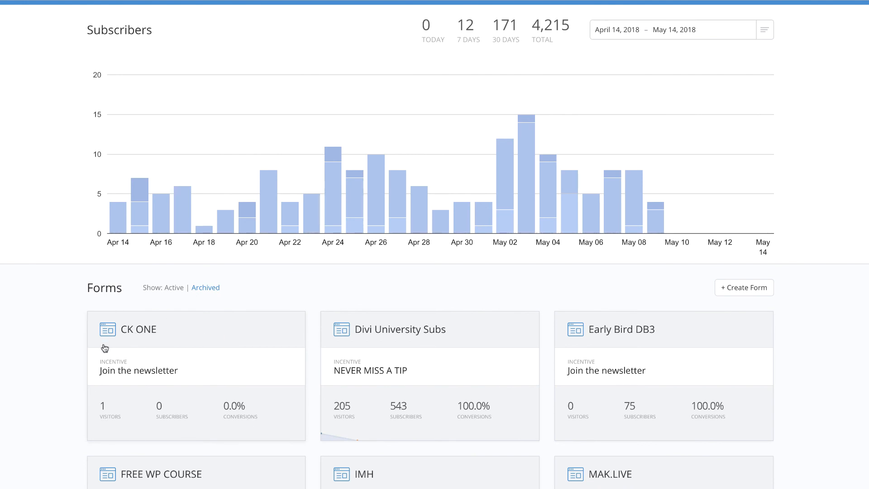
left_click(180, 332)
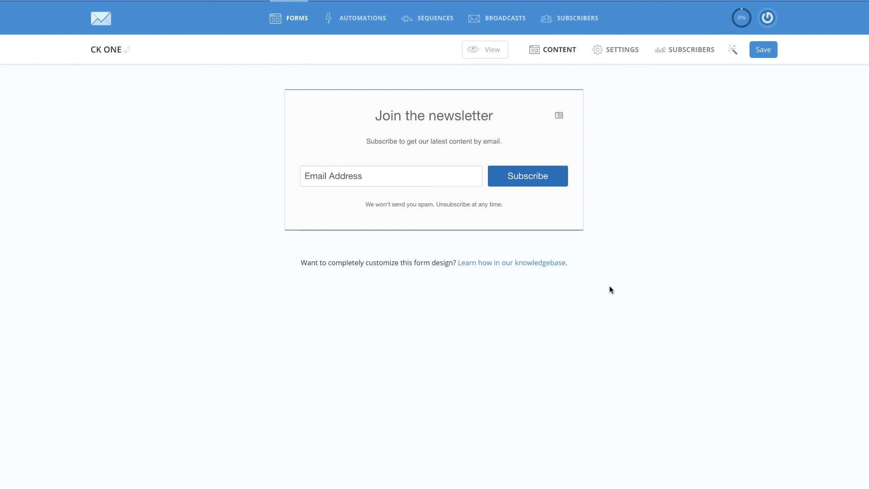
left_click(733, 51)
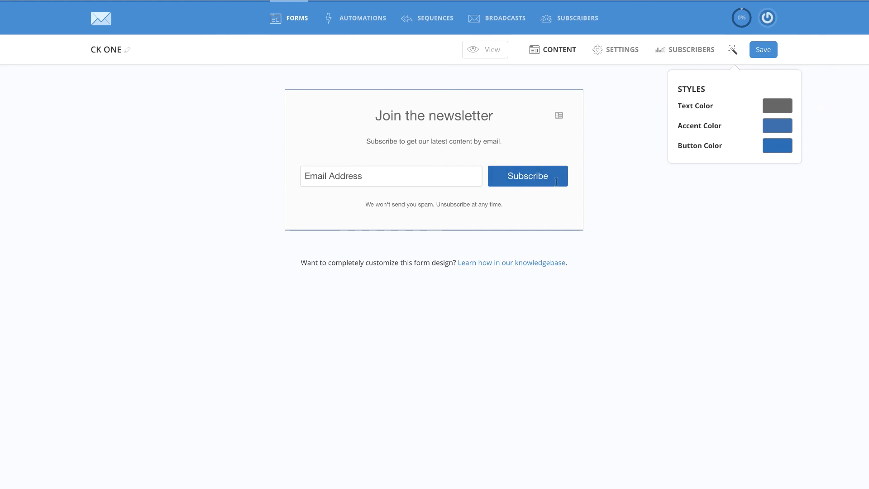
left_click(778, 146)
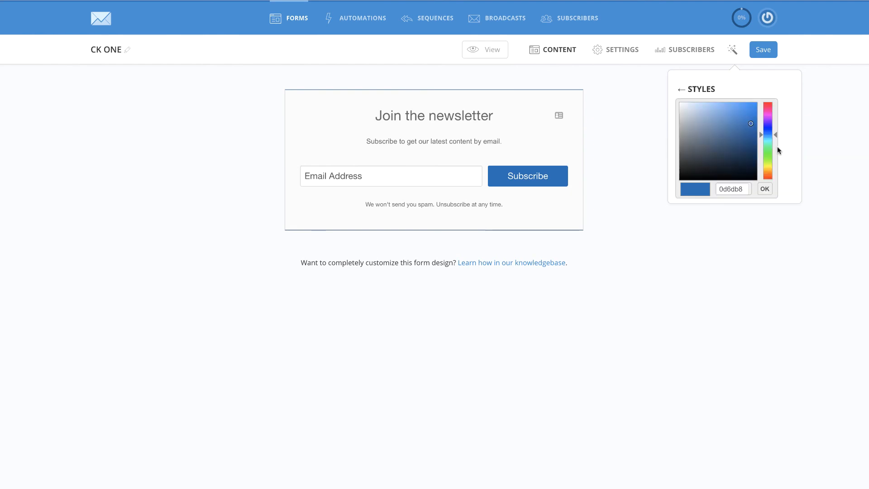
left_click(741, 153)
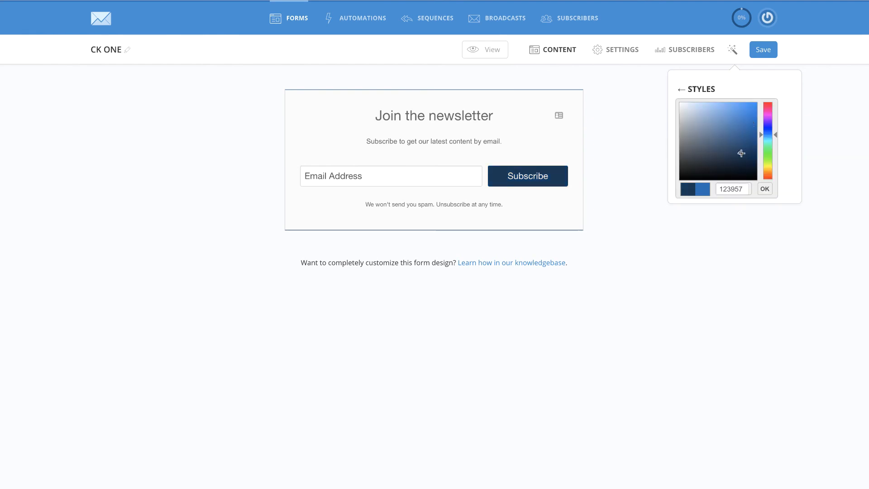
left_click(769, 172)
left_click_drag(741, 153, 758, 110)
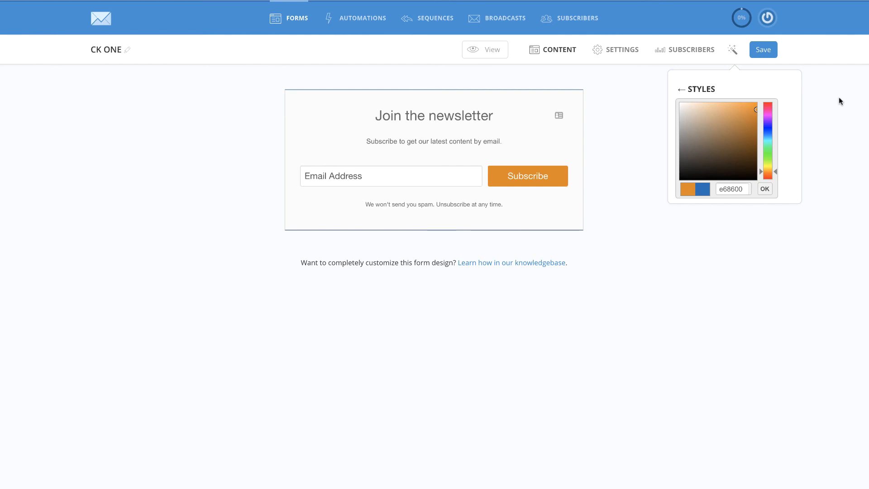
left_click(764, 50)
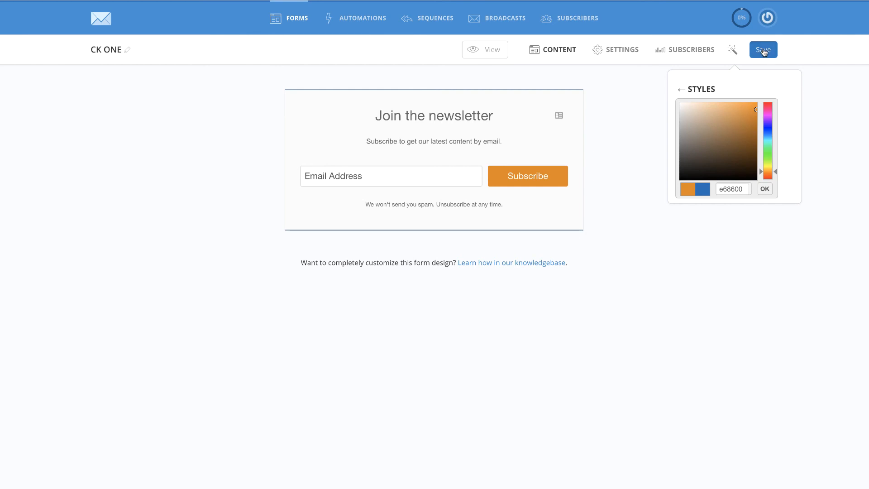